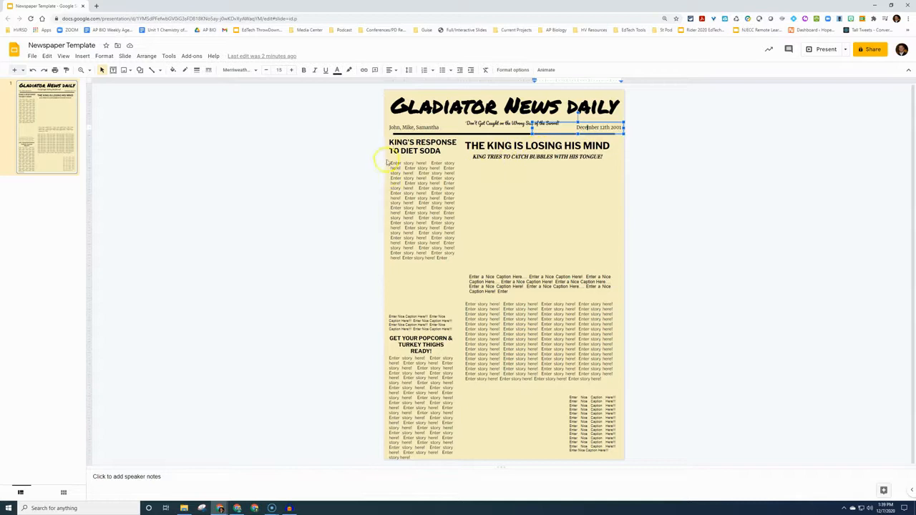
left_click(404, 145)
left_click(401, 184)
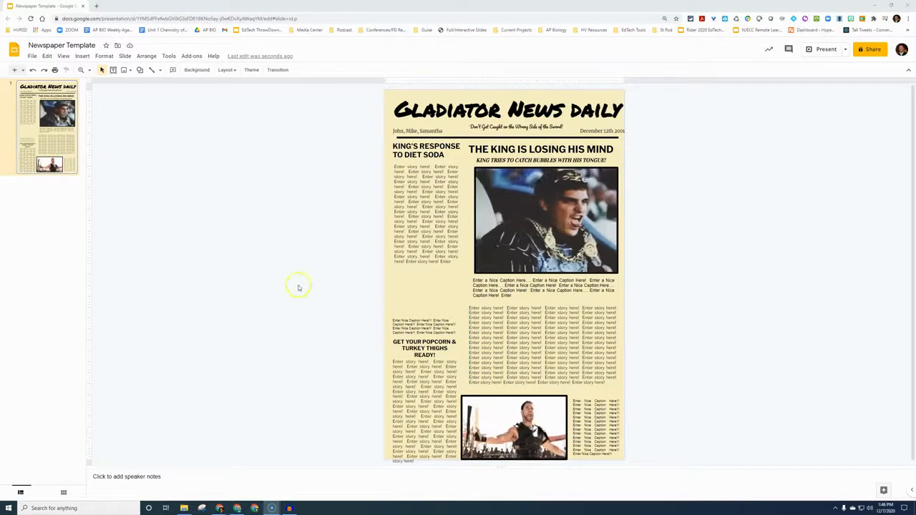
Step: Search Google Images for "gladiator gif" in a new browser tab
left_click(97, 6)
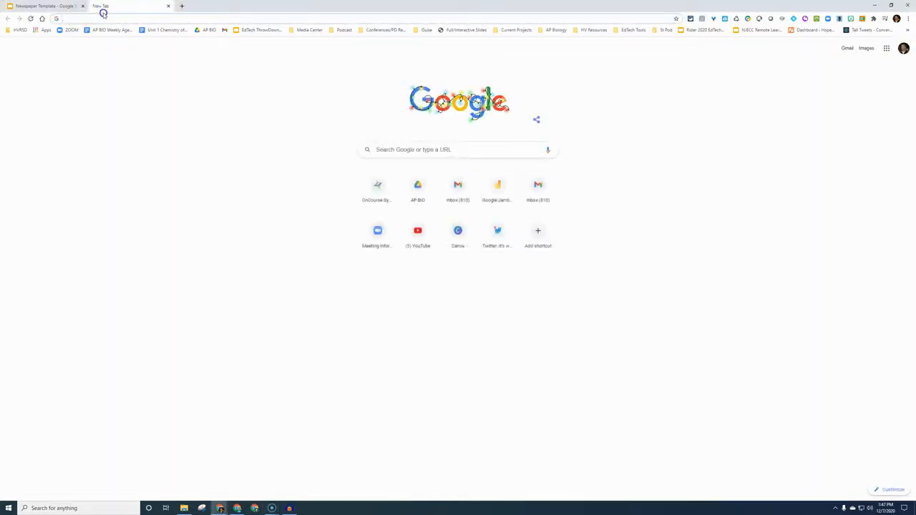
type("gladiat")
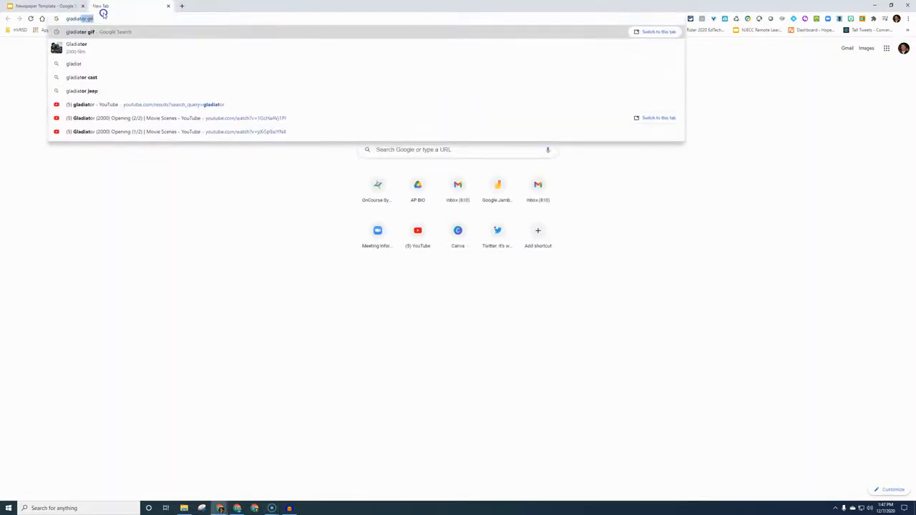
type("or gif")
key("Return")
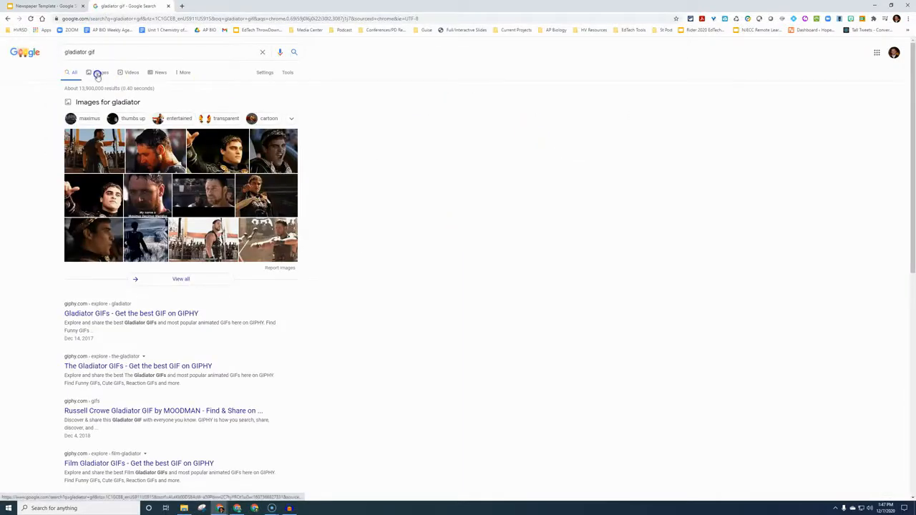
left_click(96, 73)
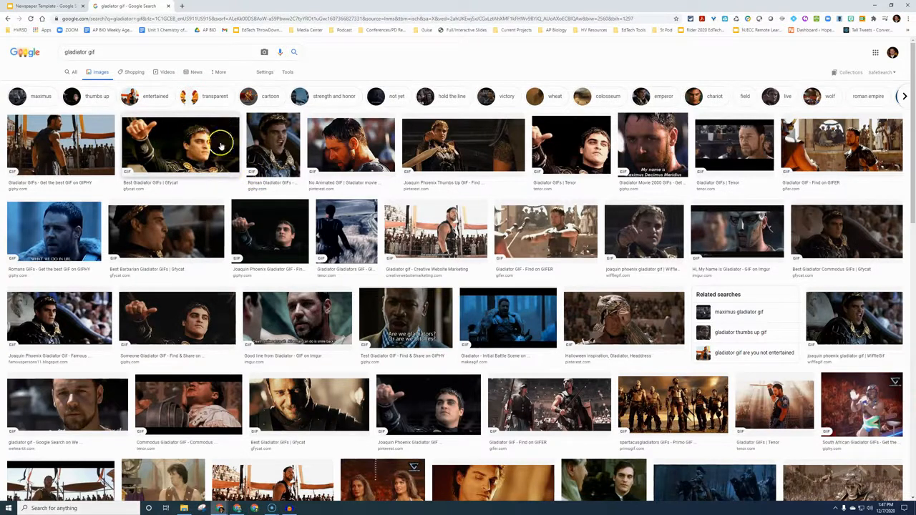
Step: Save the Gfycat thumbs-down gladiator GIF from the image results to the Desktop as "thumbs down"
left_click(170, 151)
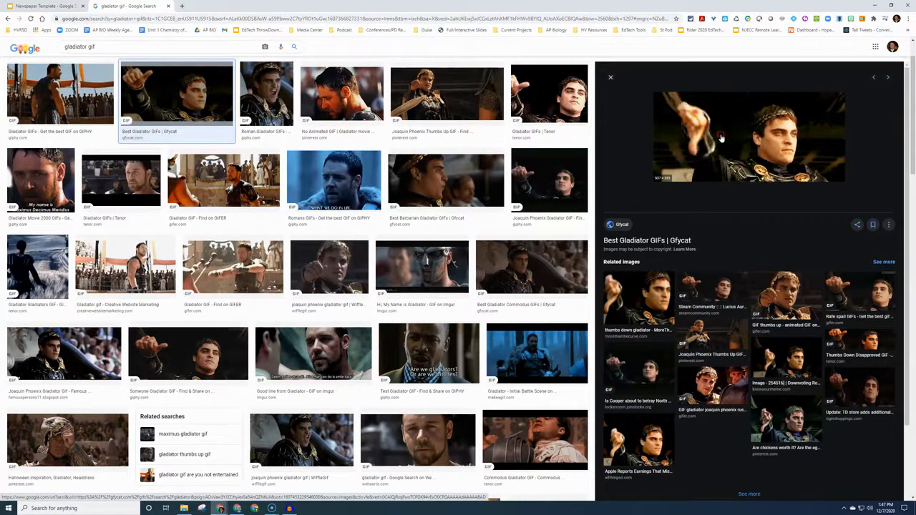
right_click(721, 135)
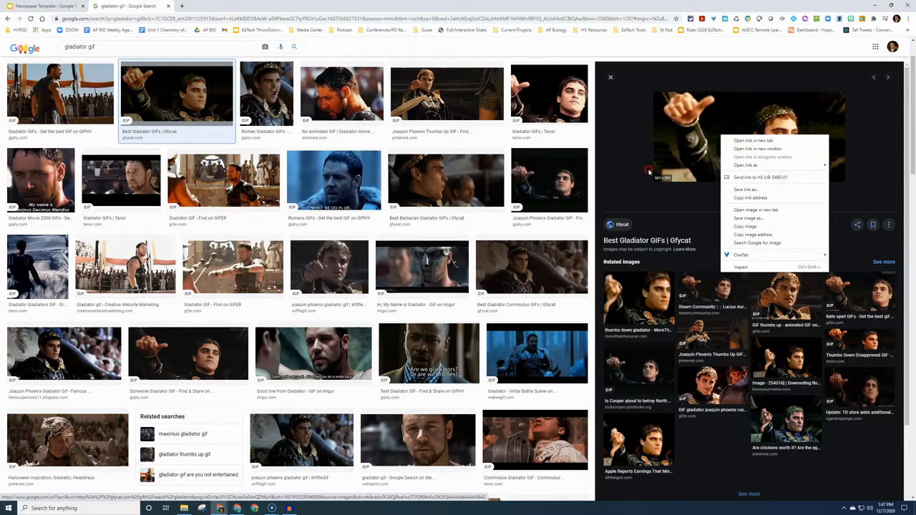
left_click(740, 219)
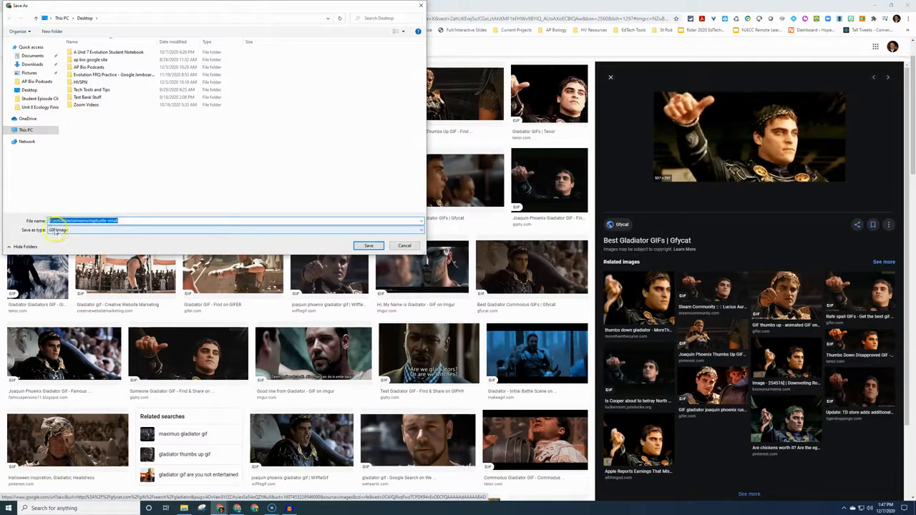
type("thumbs")
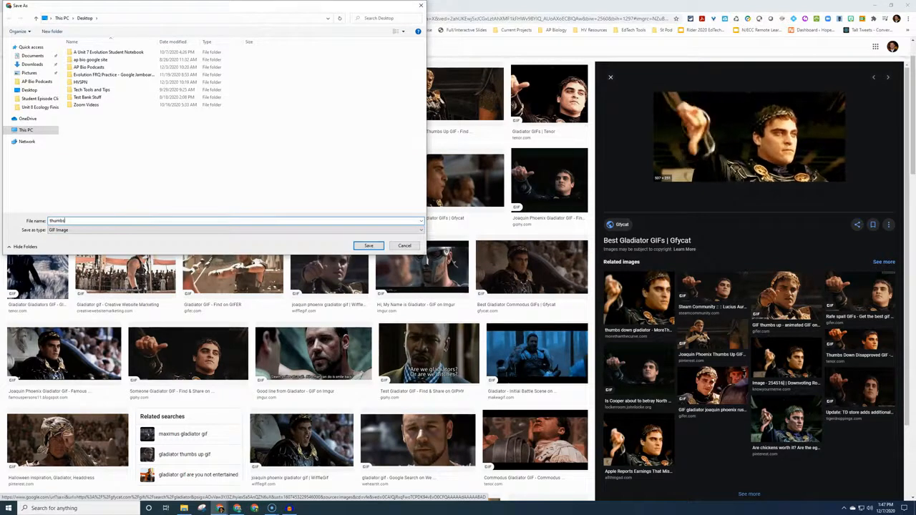
type(" down")
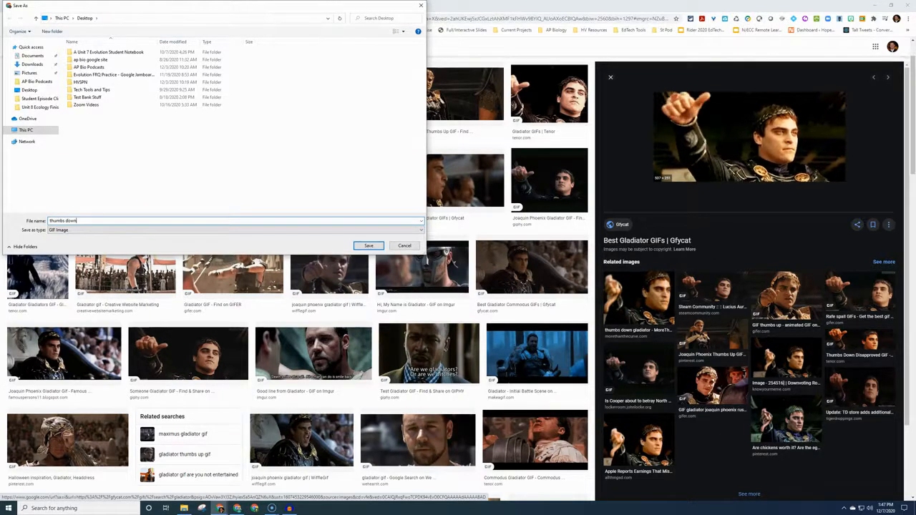
left_click(29, 90)
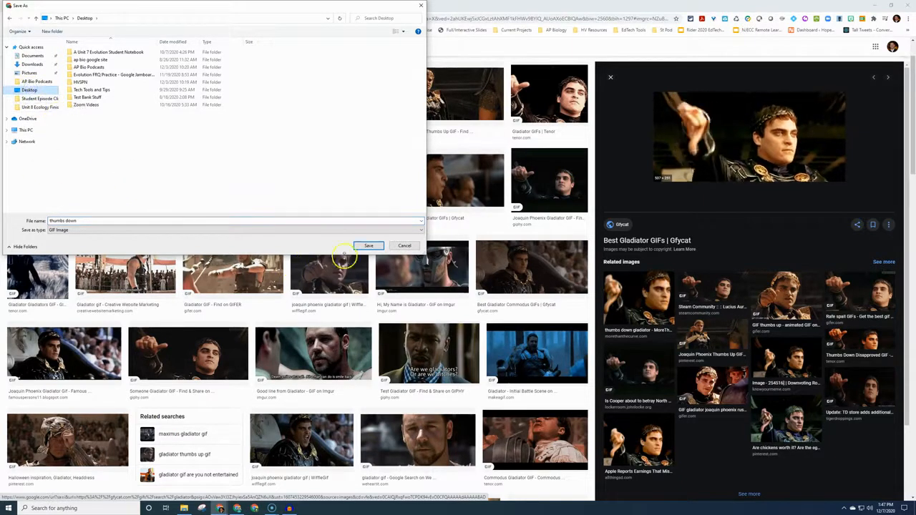
left_click(365, 246)
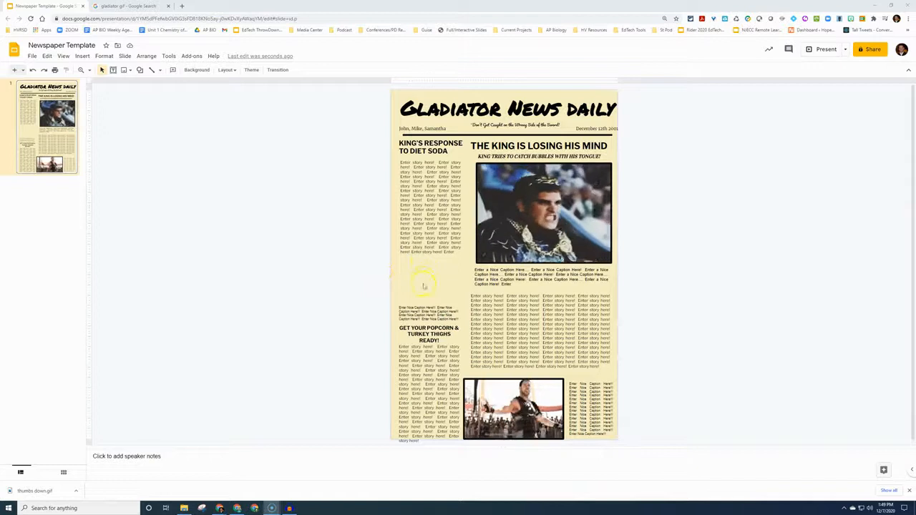
Step: Insert thumbs down.gif into the newspaper slide and shrink it to fit the first column's gap between the story and its caption
left_click(82, 57)
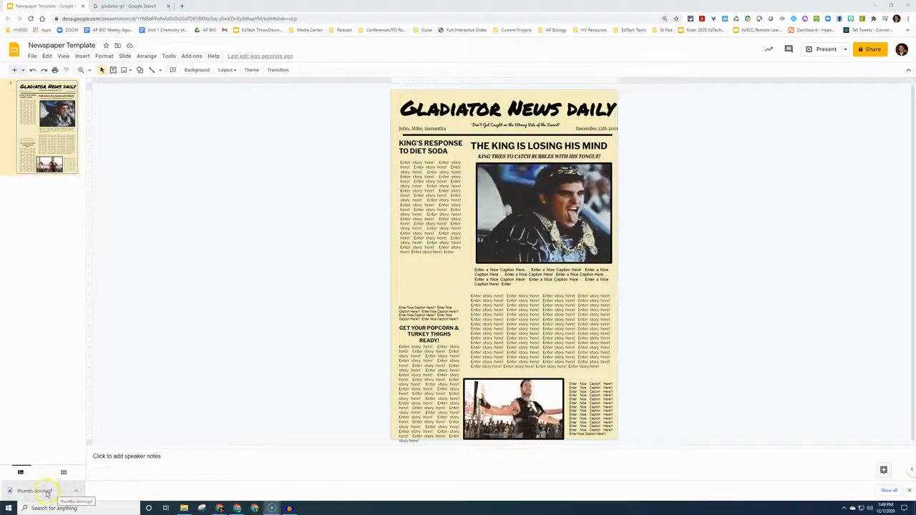
left_click_drag(51, 491, 437, 286)
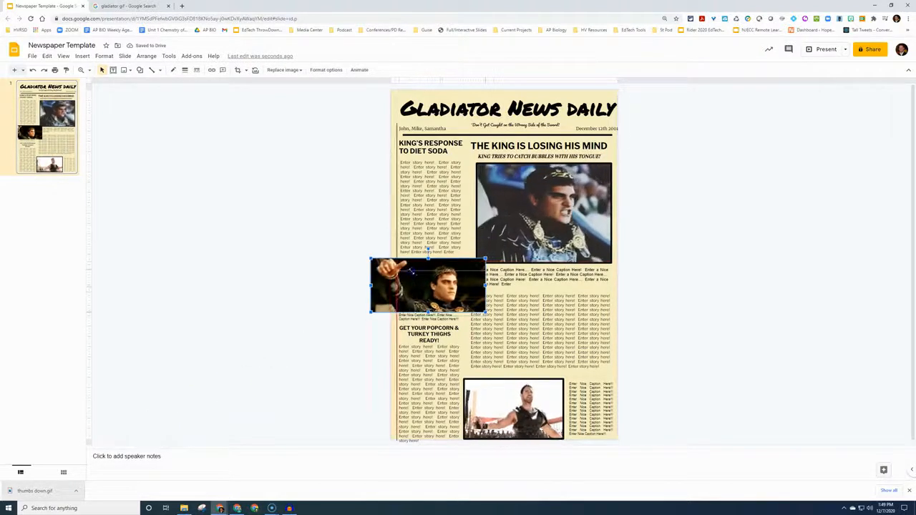
left_click_drag(427, 276, 438, 284)
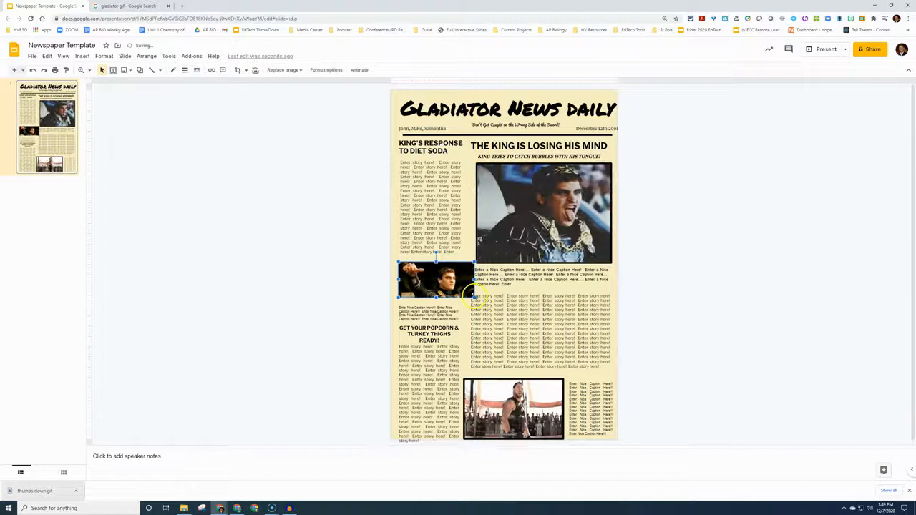
left_click_drag(472, 294, 465, 294)
left_click(430, 283)
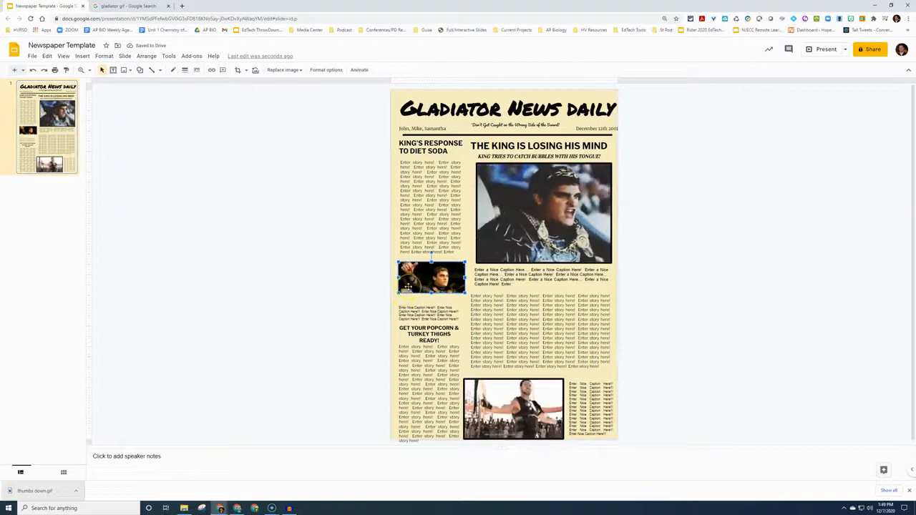
Step: Give the thumbs-down GIF an 8px black border
left_click(184, 70)
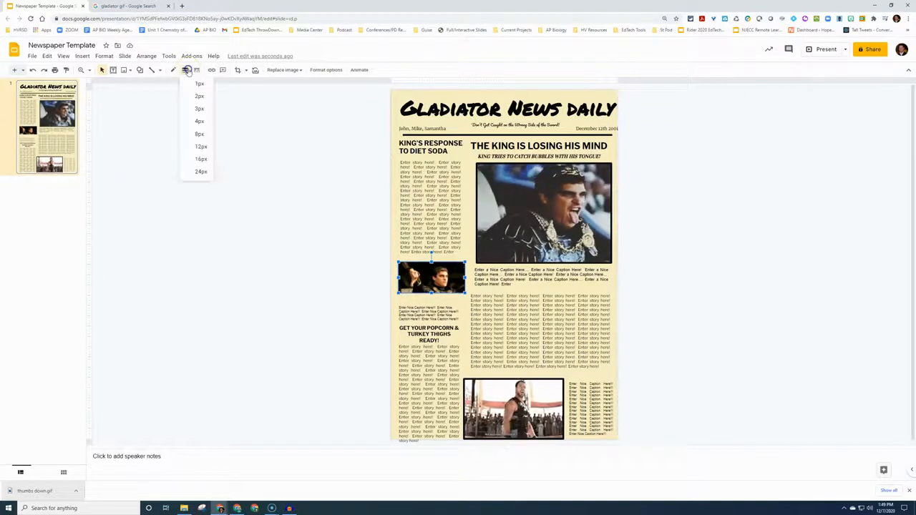
left_click(198, 131)
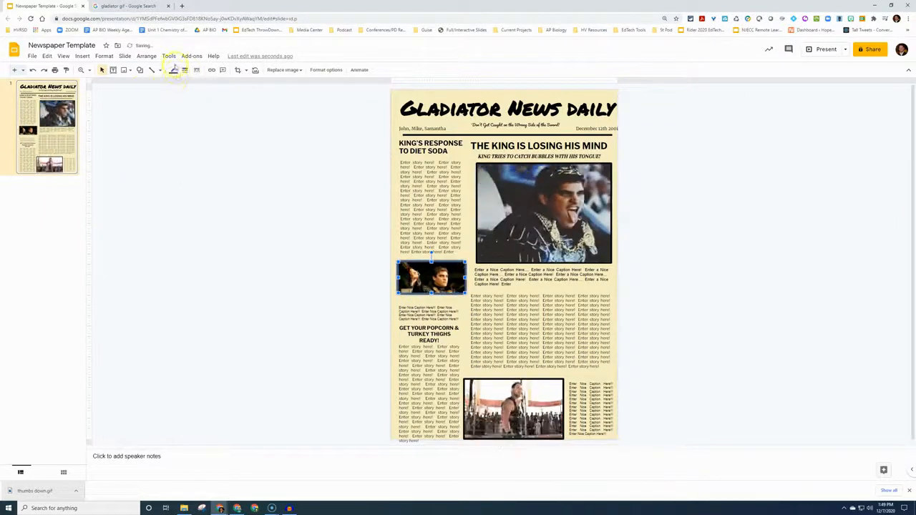
left_click(173, 70)
left_click(176, 96)
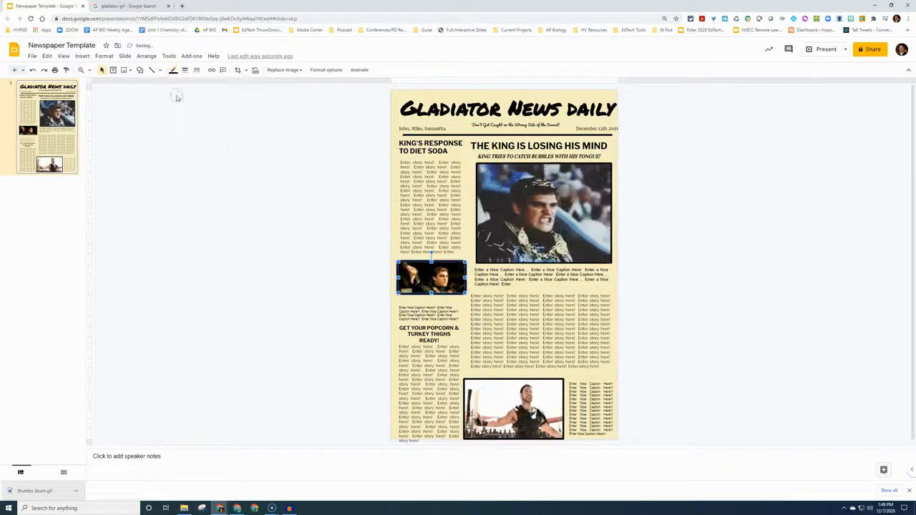
left_click(251, 313)
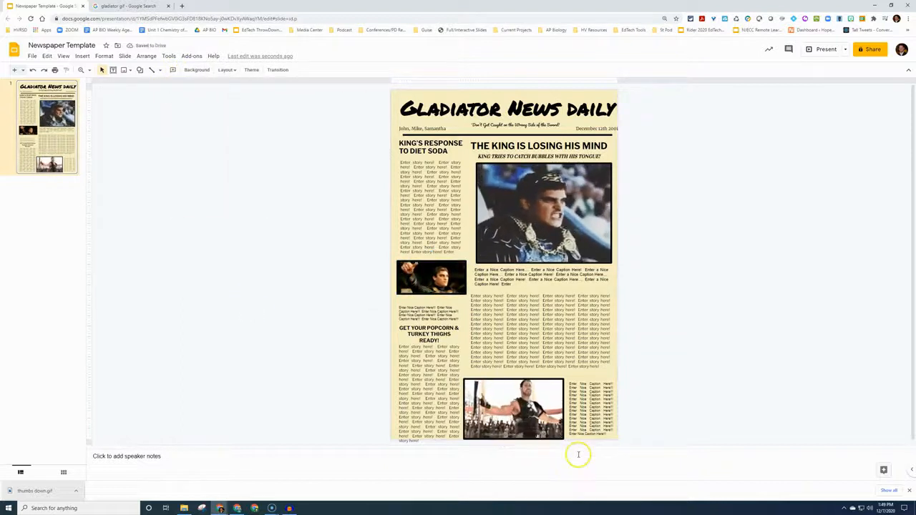
Step: Narrow the thumbs-down GIF slightly so its edge lines up with the first column
left_click(459, 273)
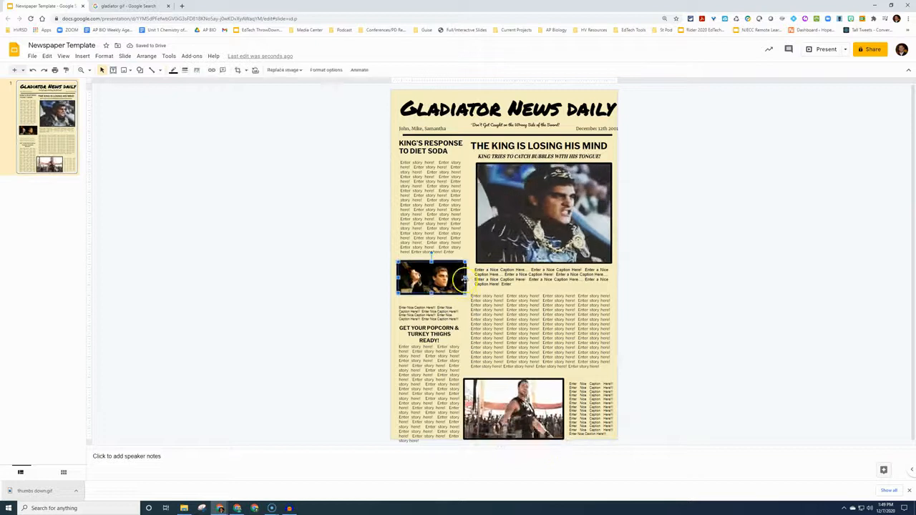
left_click_drag(465, 277, 462, 276)
left_click(696, 329)
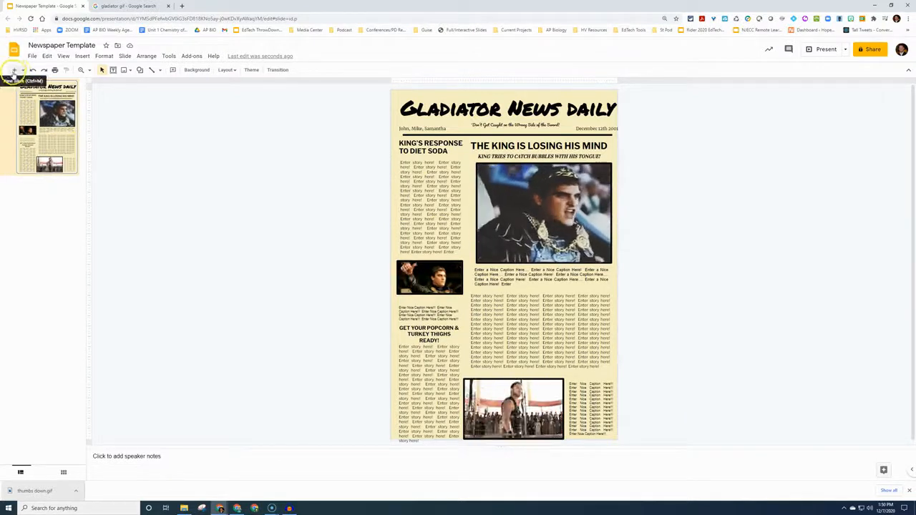
right_click(24, 117)
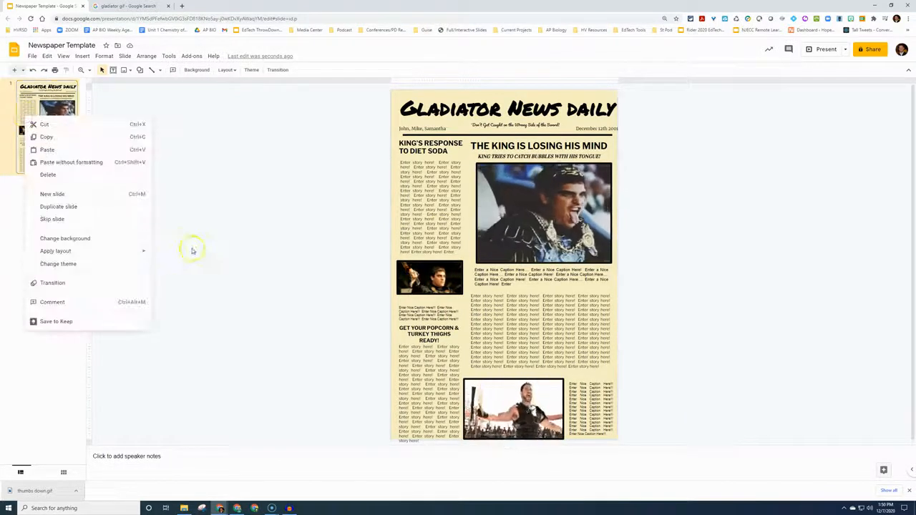
left_click(222, 260)
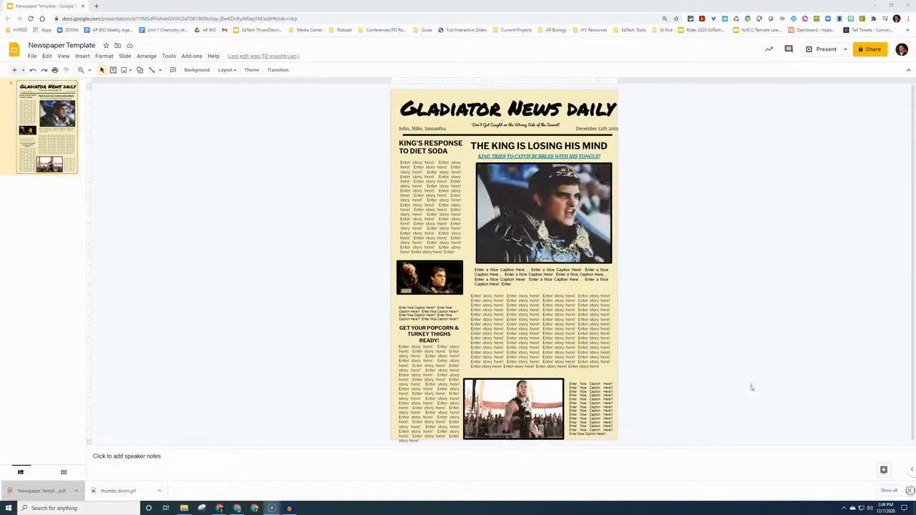
Step: Preview the newspaper slide in full-screen presentation mode and return to editing
left_click(696, 366)
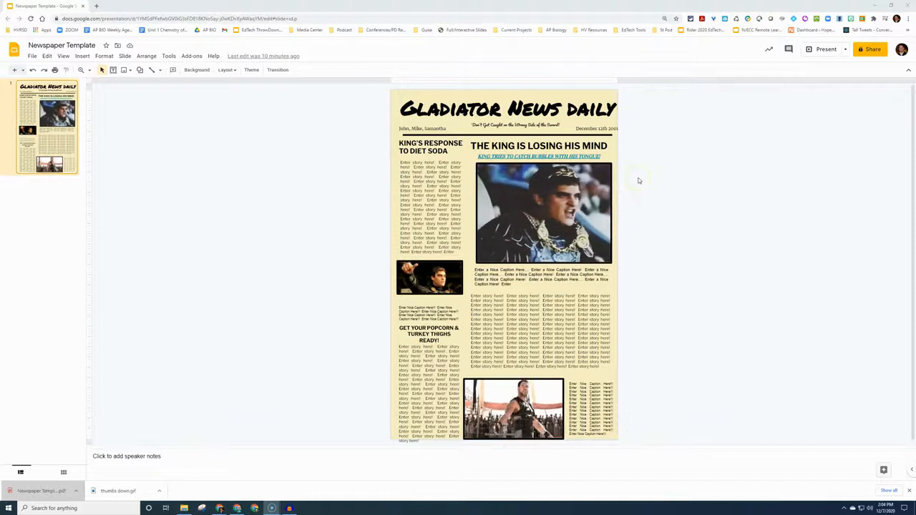
left_click(826, 50)
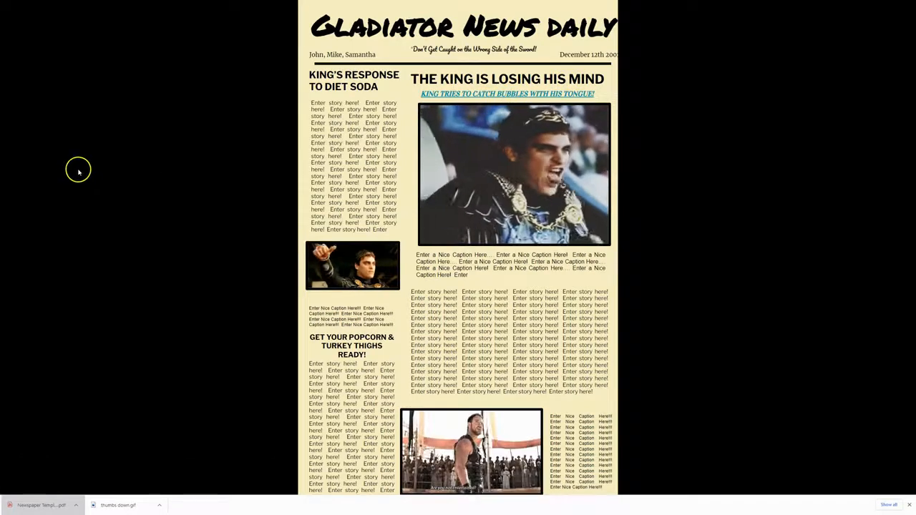
key("Escape")
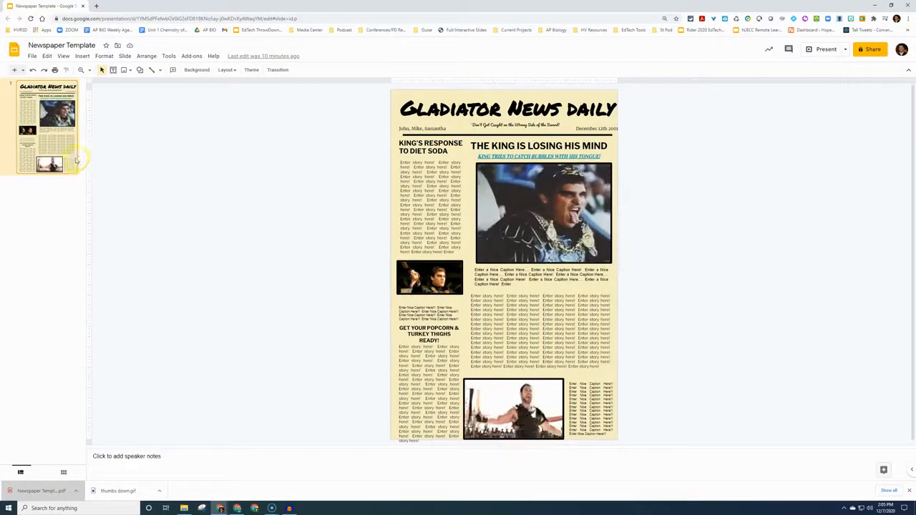
Step: Publish the newspaper to the web as a link with the slideshow restarting after the last slide
left_click(32, 57)
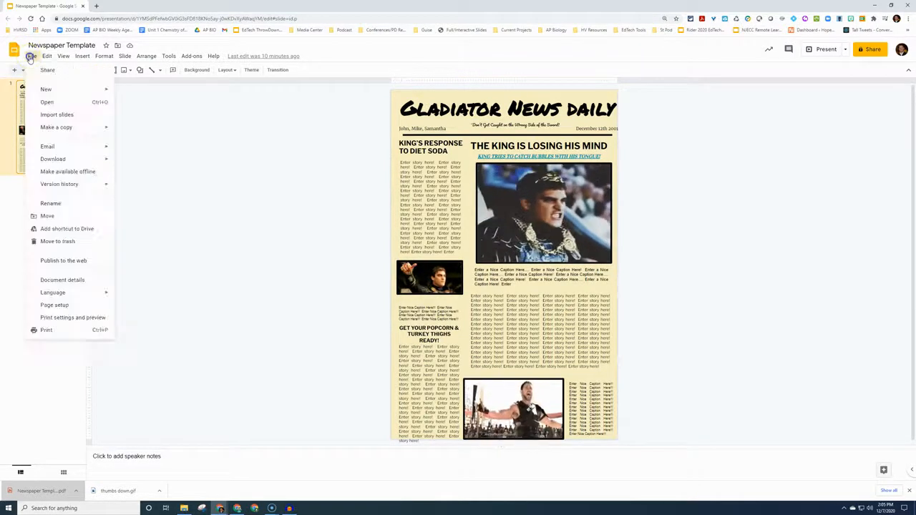
left_click(68, 265)
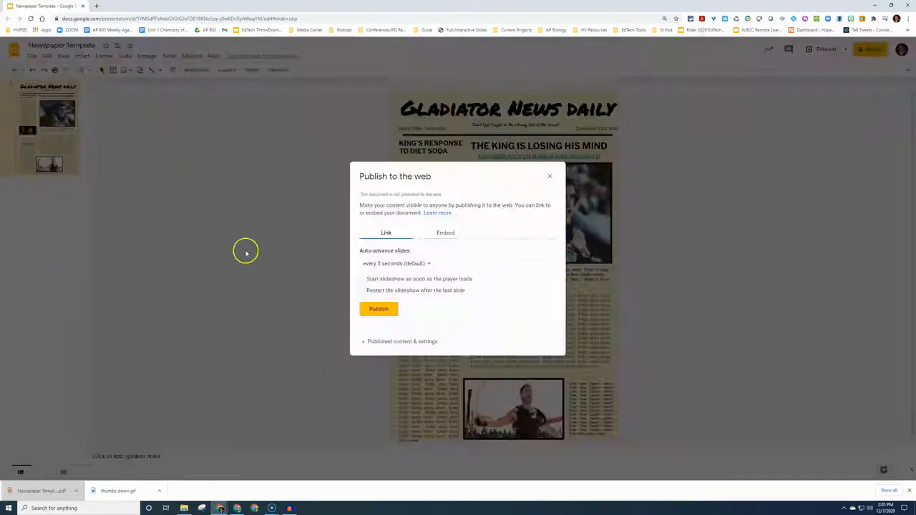
left_click(445, 233)
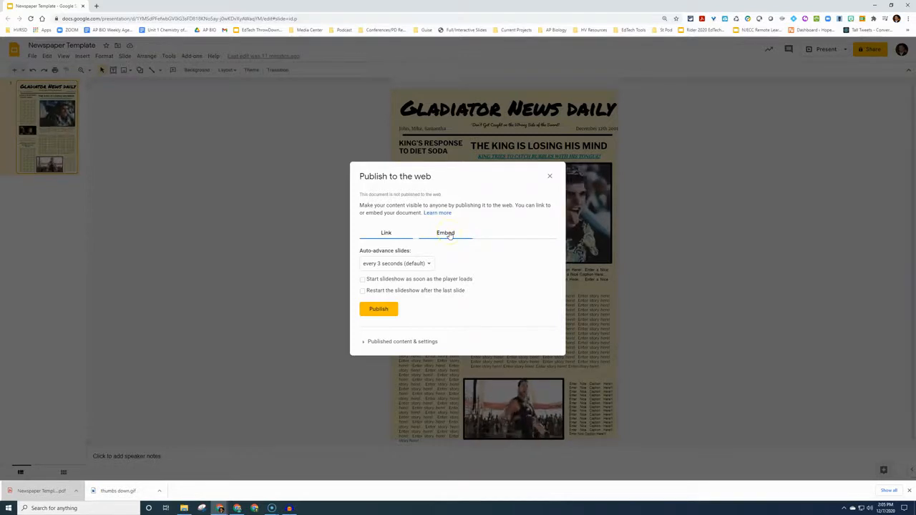
left_click(384, 234)
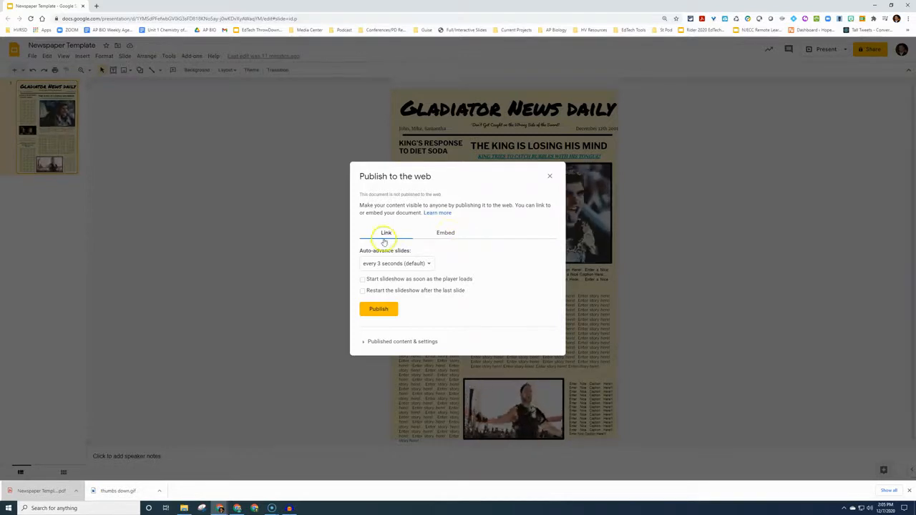
left_click(362, 292)
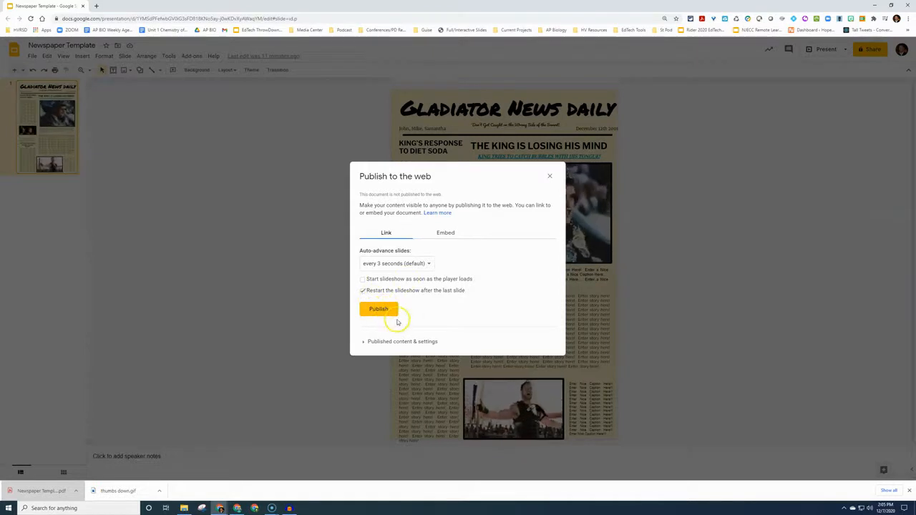
left_click(368, 309)
left_click(494, 59)
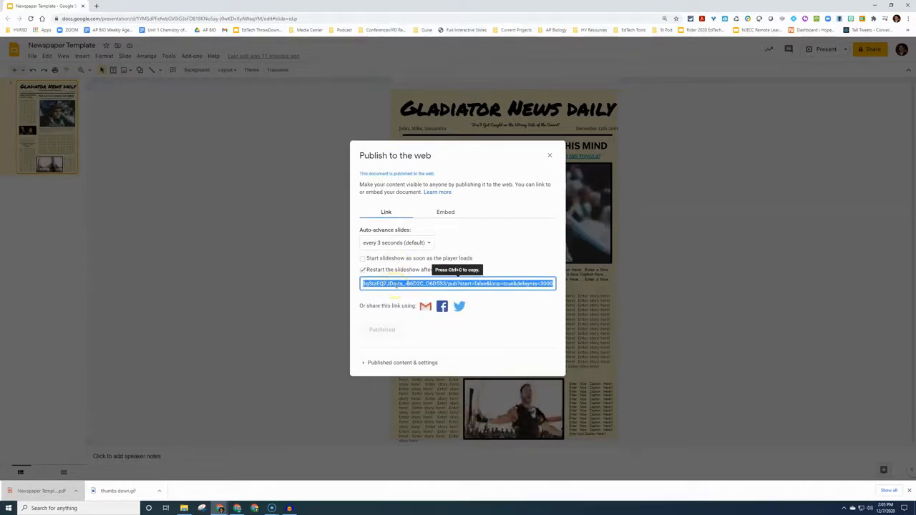
Step: Copy the published newspaper link and open it in a new browser tab
key("ctrl+c")
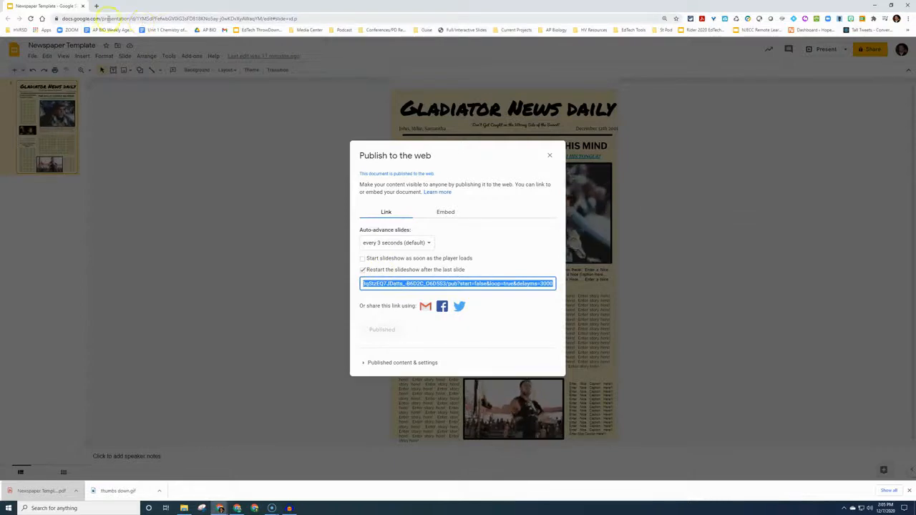
left_click(96, 5)
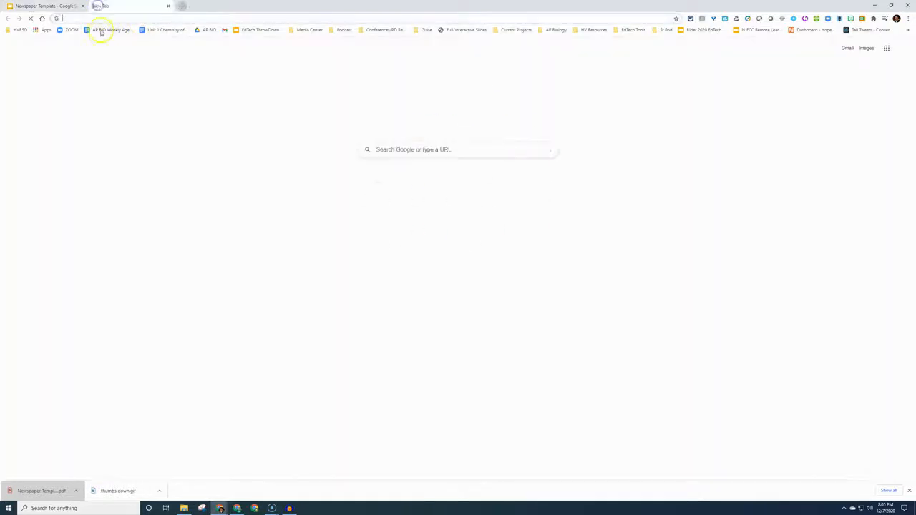
left_click(103, 20)
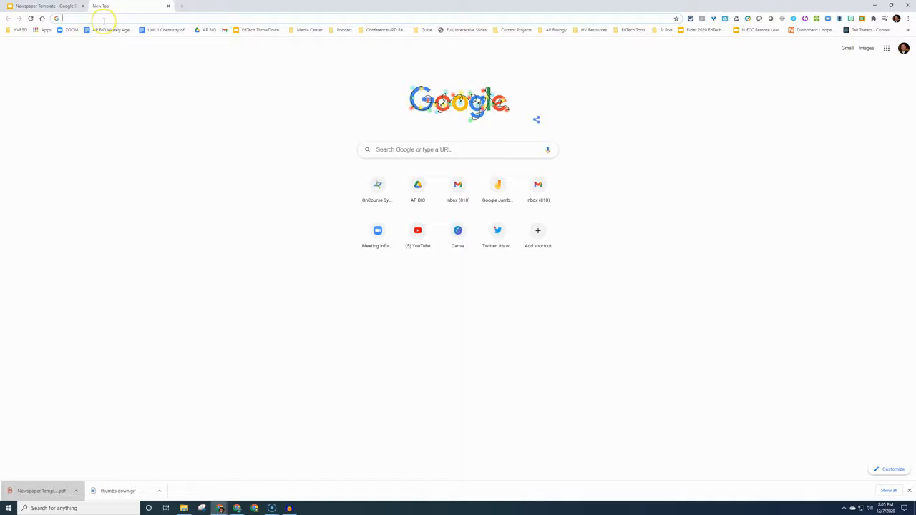
key("ctrl+v")
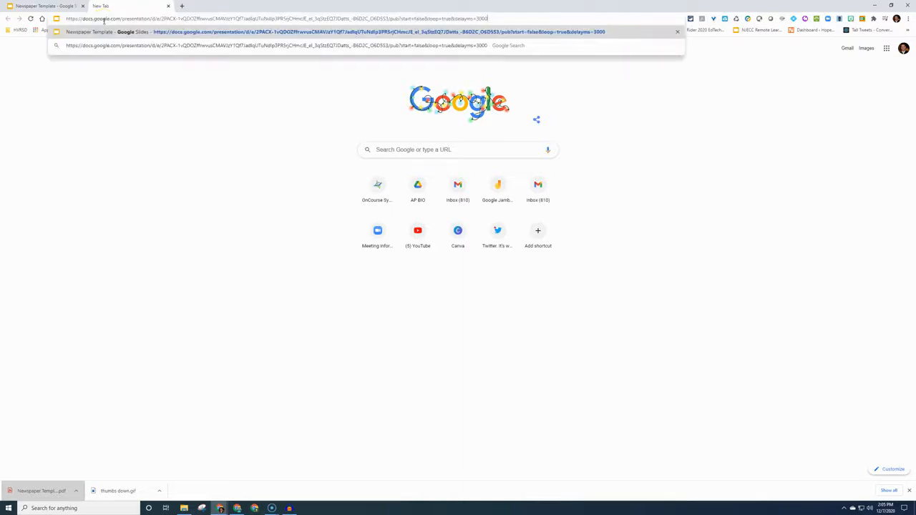
key("Return")
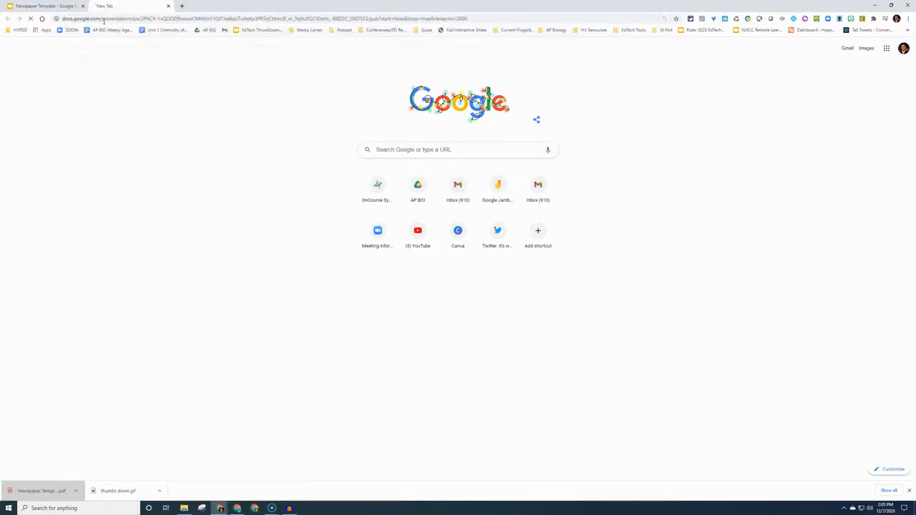